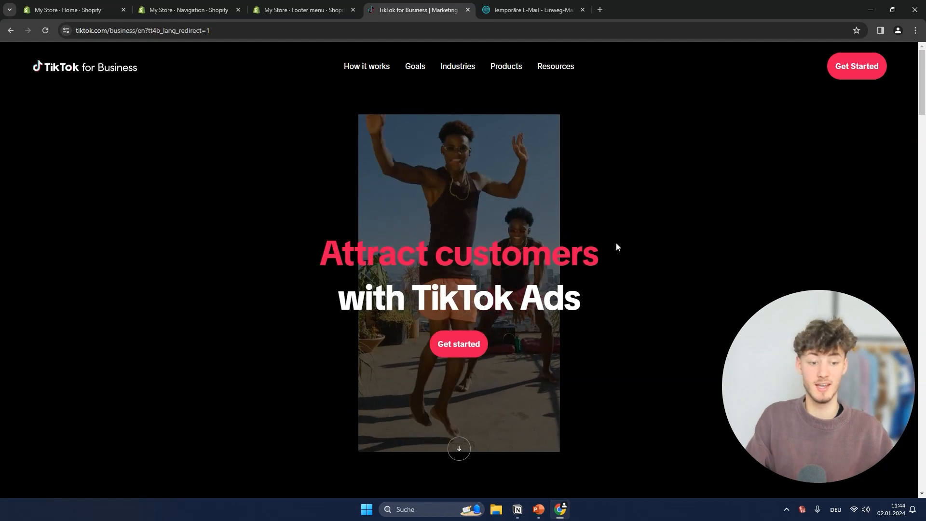
pyautogui.moveTo(809, 396); pyautogui.dragTo(845, 402)
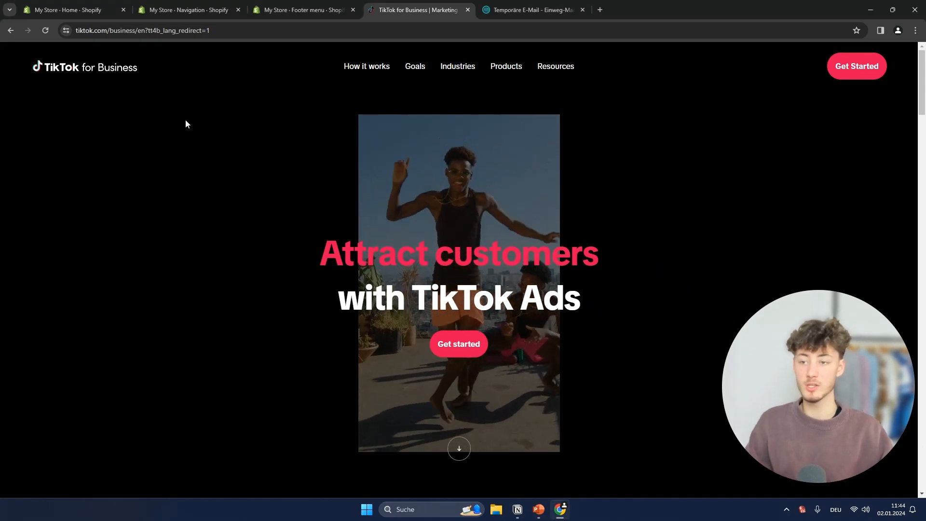
pyautogui.moveTo(320, 254); pyautogui.dragTo(455, 273)
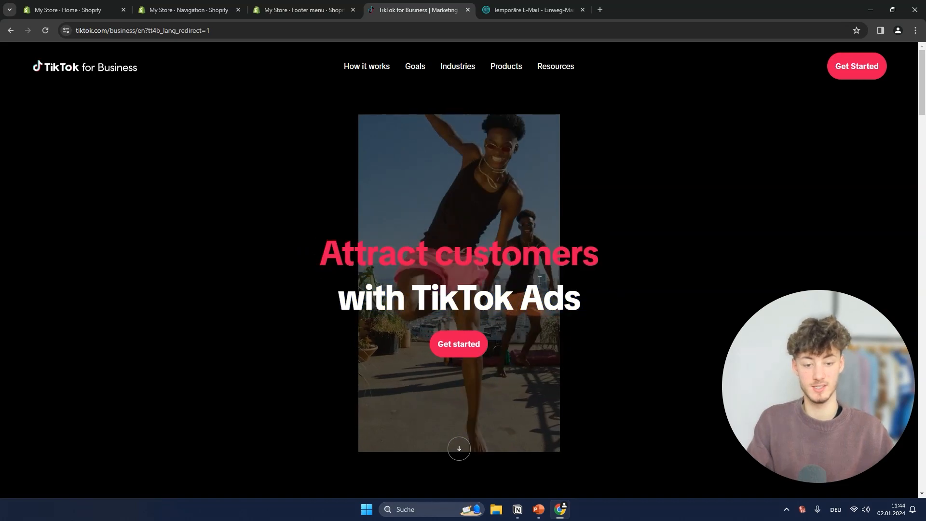
# Open the TikTok for Business sign-up form and enter the disposable e-mail address copied from the temporary mail page
pyautogui.click(470, 345)
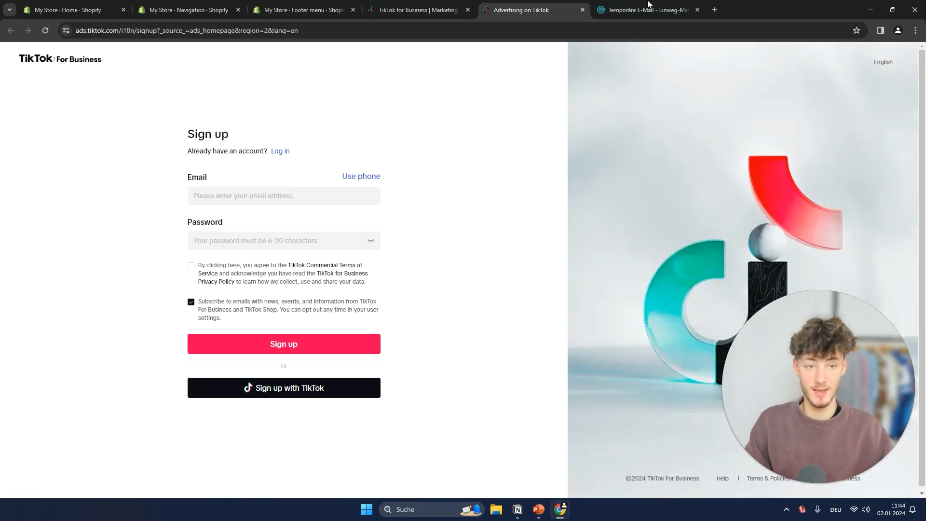
pyautogui.click(648, 10)
pyautogui.click(557, 141)
pyautogui.click(526, 17)
pyautogui.click(261, 198)
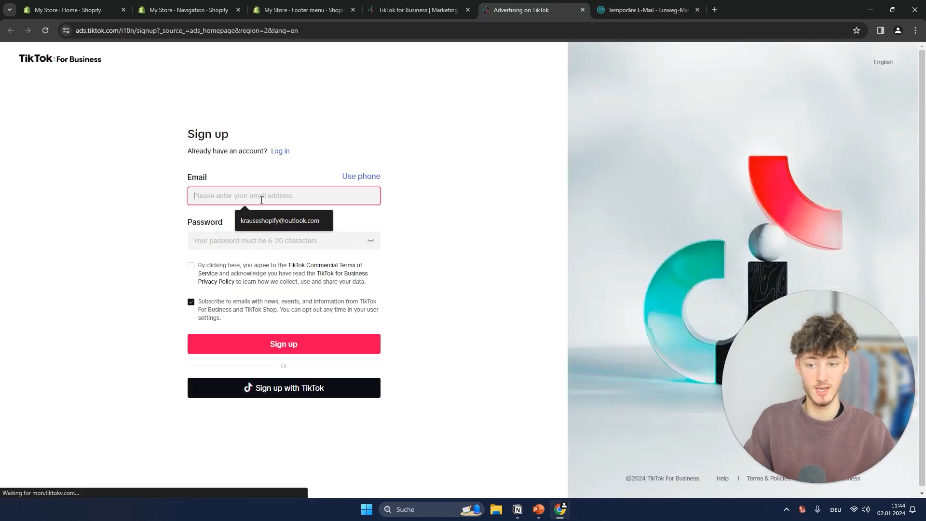
pyautogui.hotkey('ctrl', 'v')
# Enter the account password, agree to the TikTok Commercial Terms of Service and submit the sign-up form
pyautogui.click(222, 242)
pyautogui.hotkey('ctrl', 'v')
pyautogui.click(191, 266)
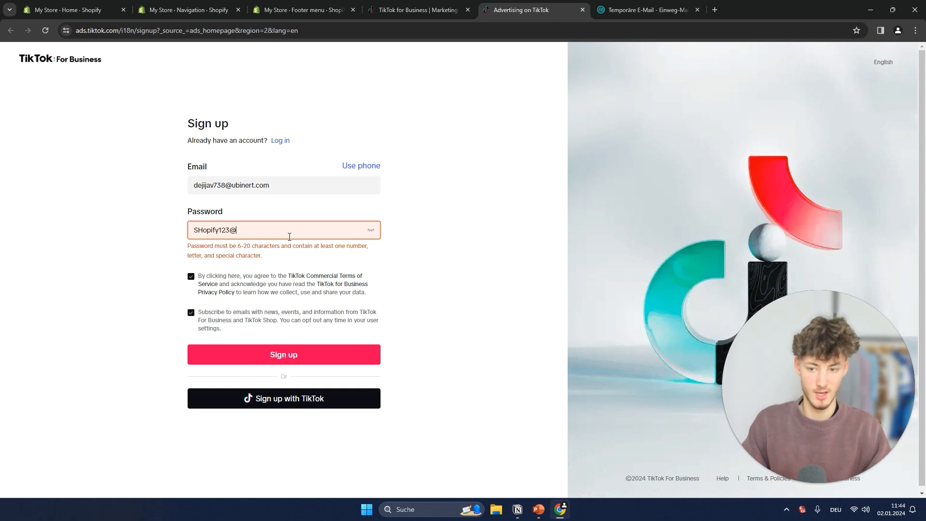
pyautogui.click(428, 291)
pyautogui.click(286, 350)
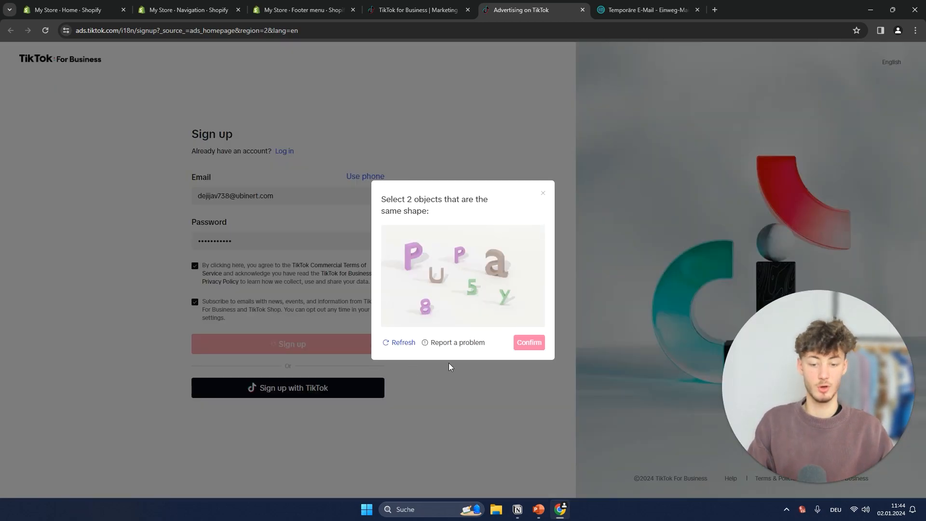
# Dismiss the shape-matching check, resubmit the sign-up form and paste the verification code
pyautogui.click(543, 193)
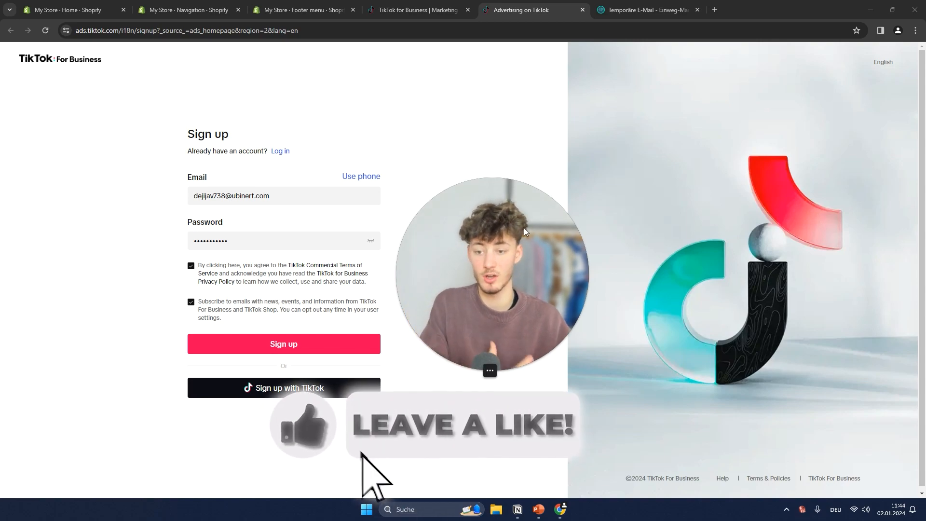
pyautogui.click(289, 344)
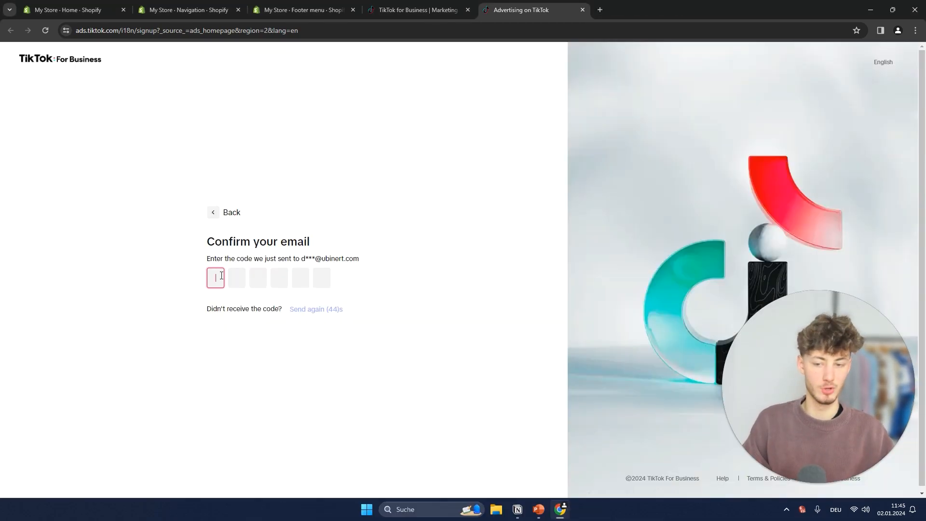
pyautogui.hotkey('ctrl', 'v')
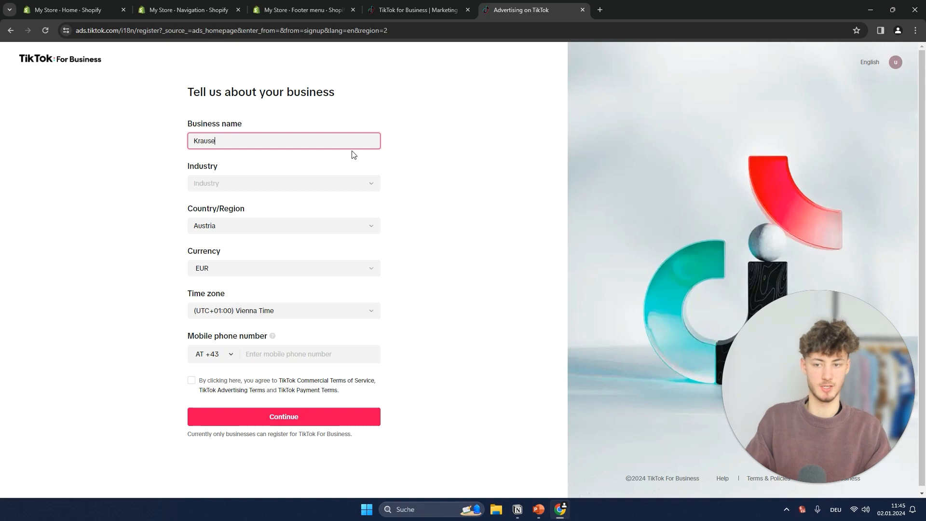
# Name the business Krause Clothing and set its industry to Clothing & Shoes under E-commerce
pyautogui.click(296, 179)
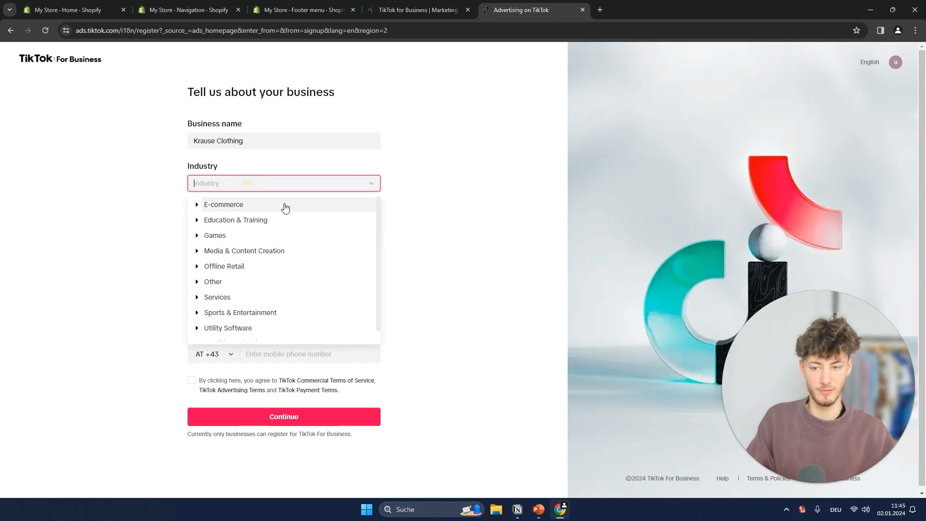
pyautogui.click(197, 204)
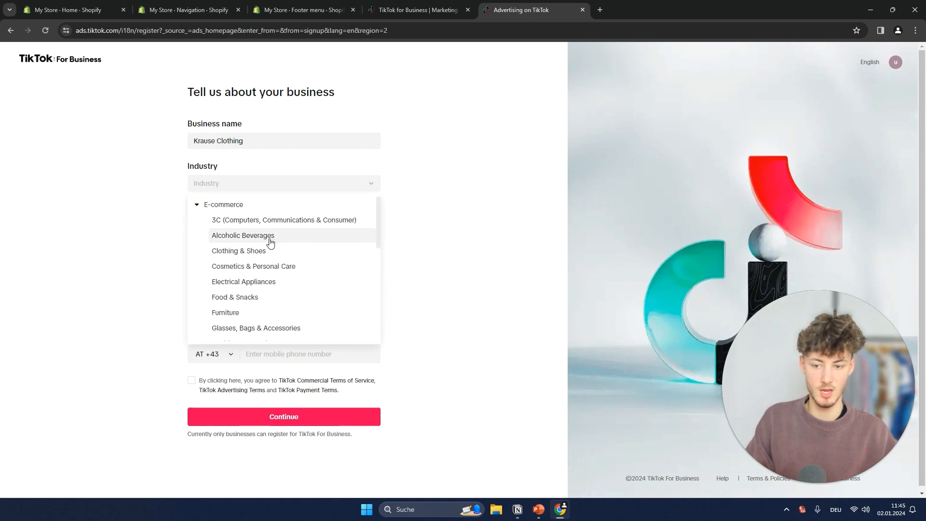
pyautogui.scroll(-3, 269, 243)
pyautogui.scroll(-3, 268, 252)
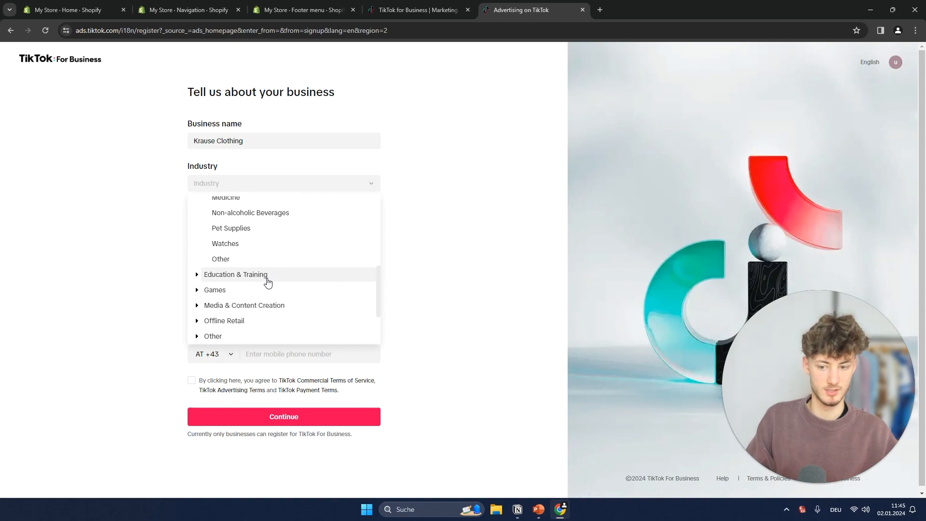
pyautogui.scroll(5, 266, 281)
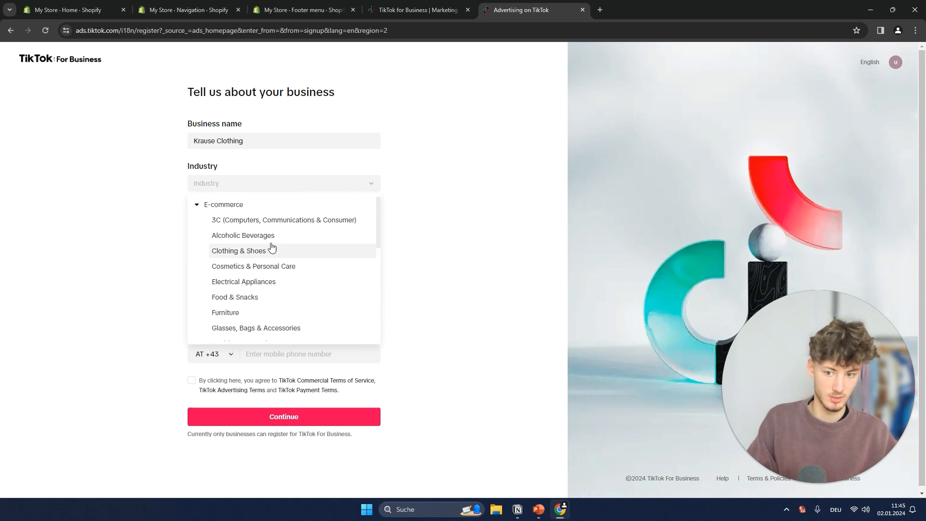
pyautogui.click(309, 253)
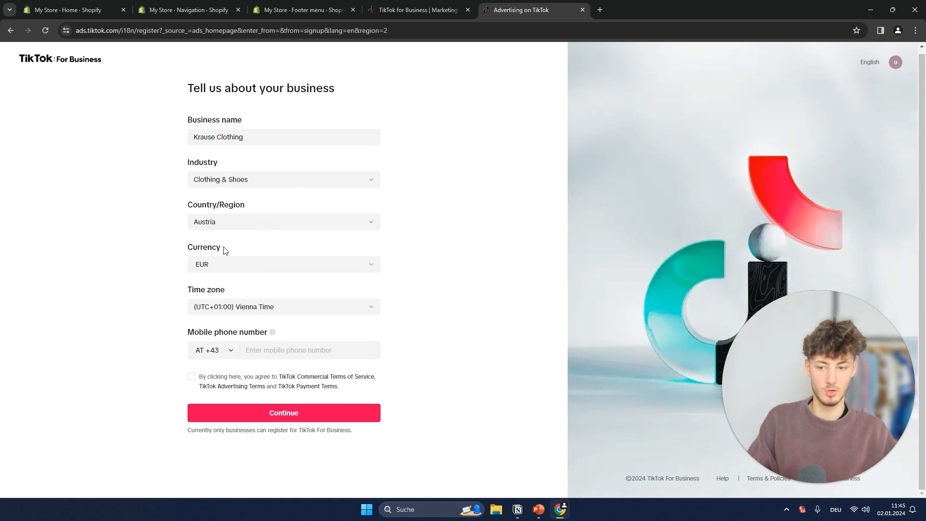
# Enter the mobile phone number, agree to the commercial, advertising and payment terms, and continue the business registration
pyautogui.click(299, 345)
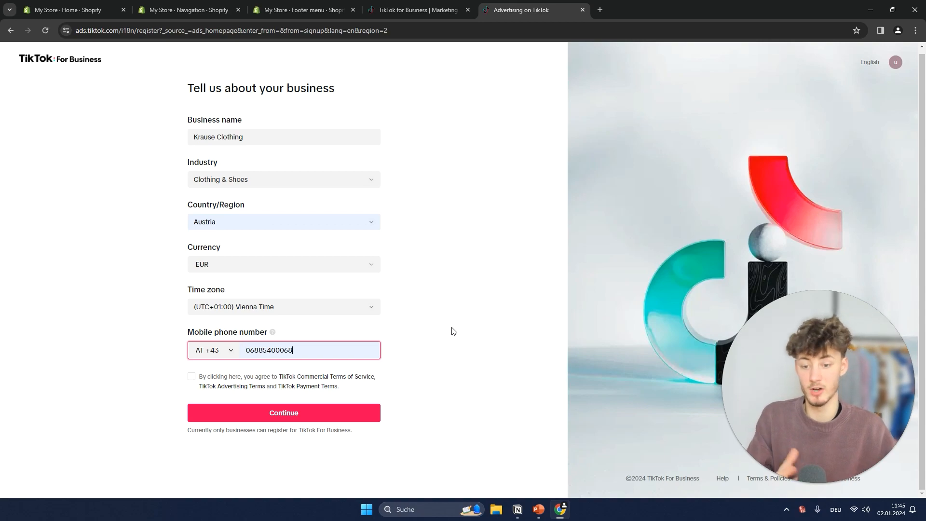
pyautogui.click(340, 410)
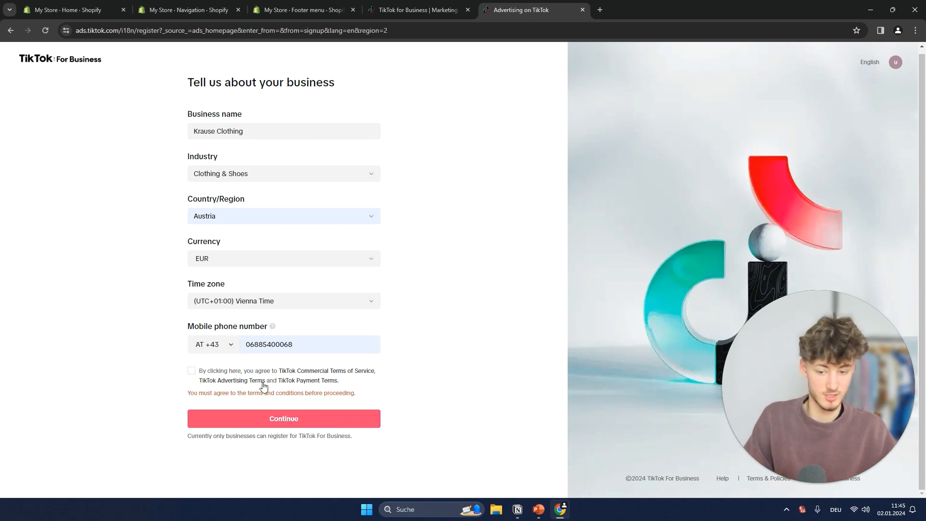
pyautogui.click(191, 372)
pyautogui.click(295, 407)
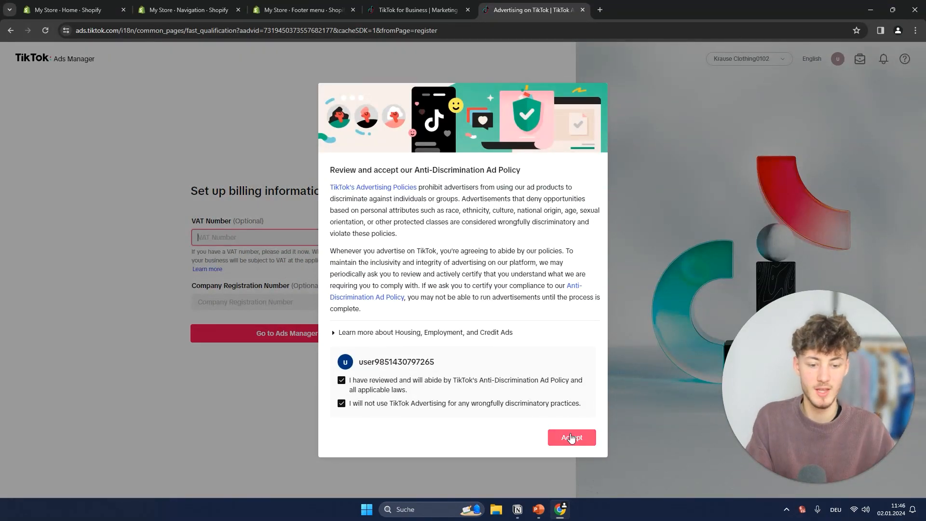
# Accept the Anti-Discrimination Ad Policy, proceed to Ads Manager without optional billing information and dismiss the browser notification request
pyautogui.click(571, 437)
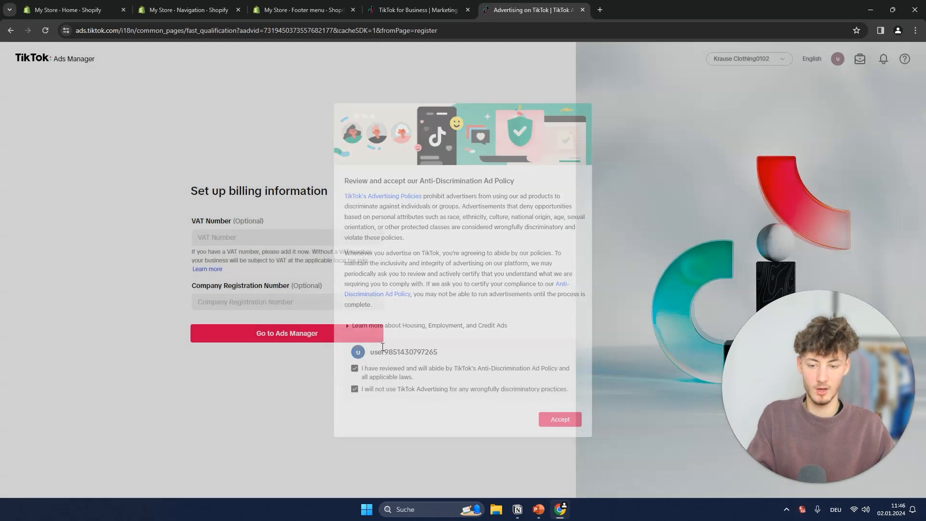
pyautogui.click(305, 333)
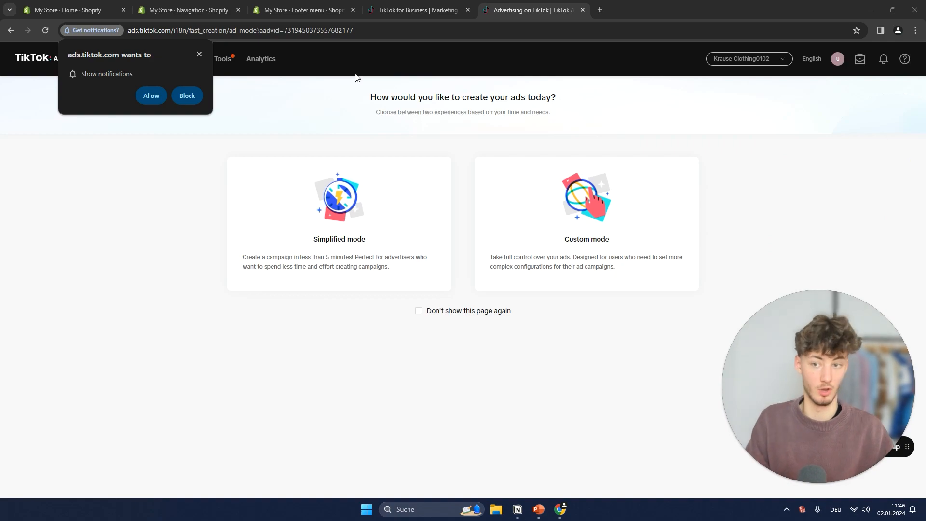
pyautogui.click(198, 53)
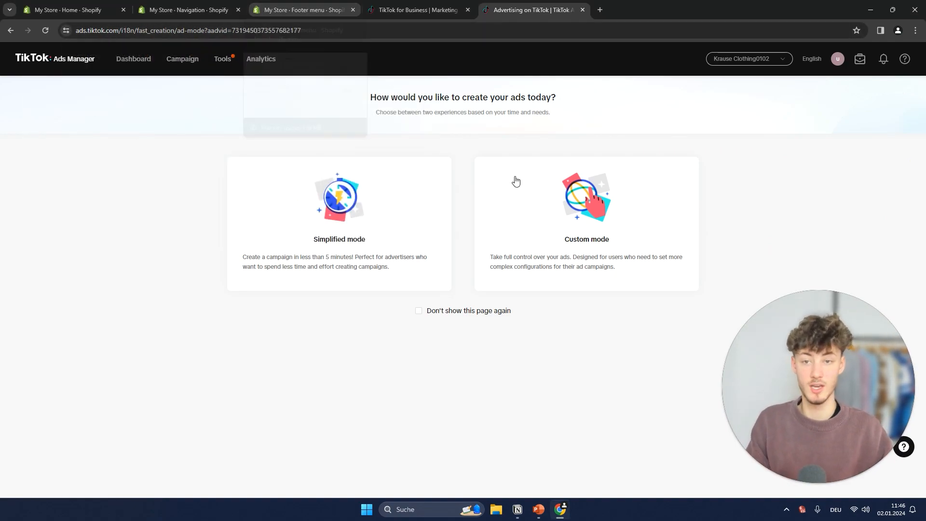
# Switch to the Shopify admin, open the store's home page and close the redundant store pages
pyautogui.click(293, 10)
pyautogui.click(39, 57)
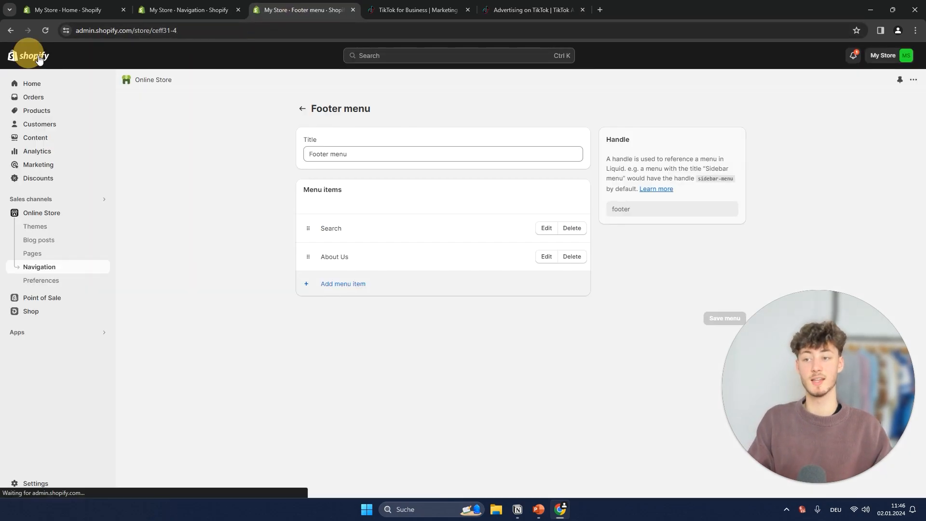
pyautogui.click(238, 9)
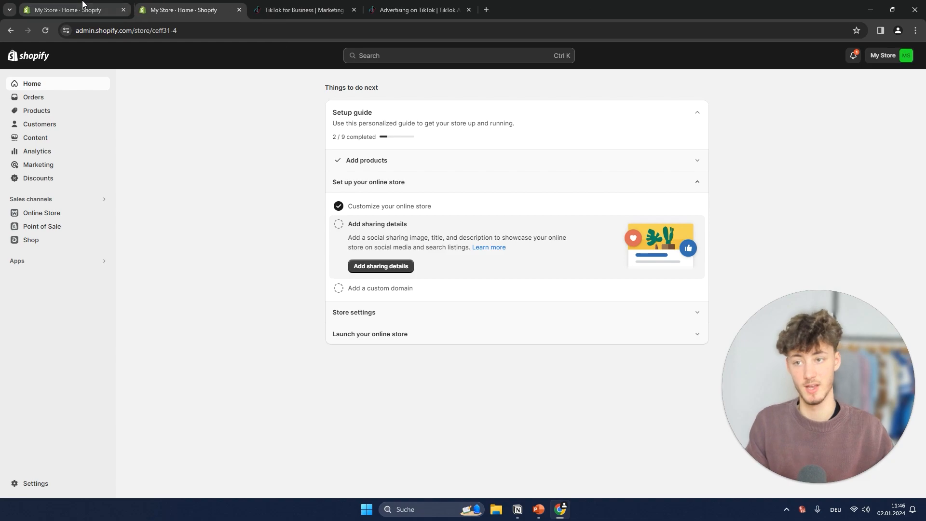
# Search the Shopify App Store for TikTok and install the TikTok app by developer TikTok in the store
pyautogui.click(362, 56)
pyautogui.write('Tik')
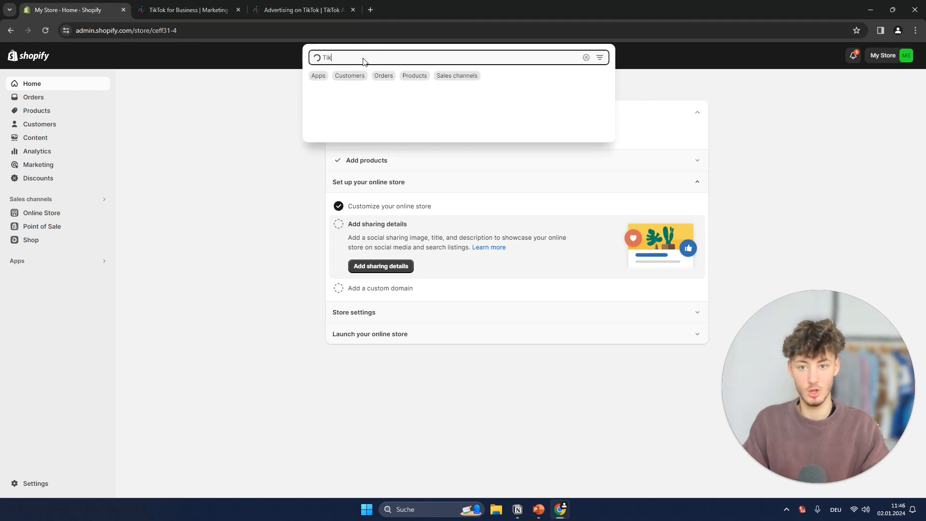
pyautogui.write('Tok')
pyautogui.click(362, 145)
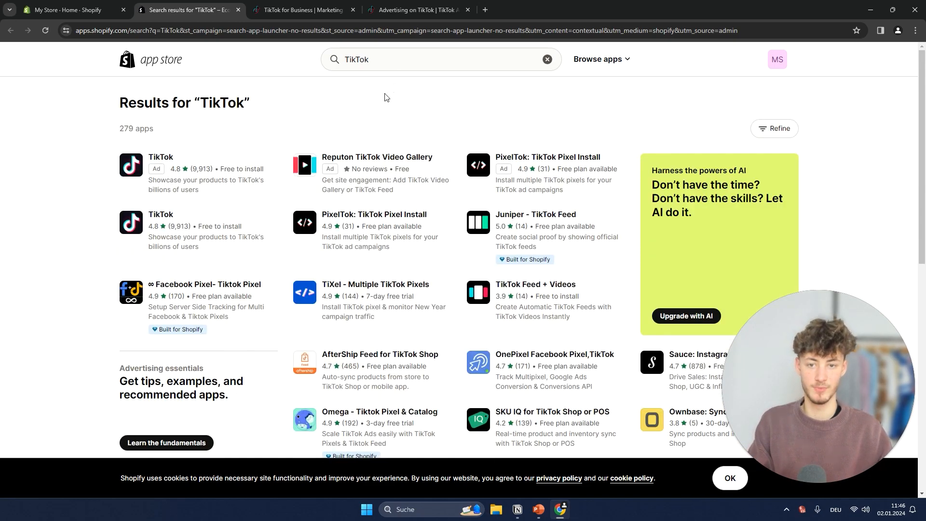
pyautogui.click(170, 163)
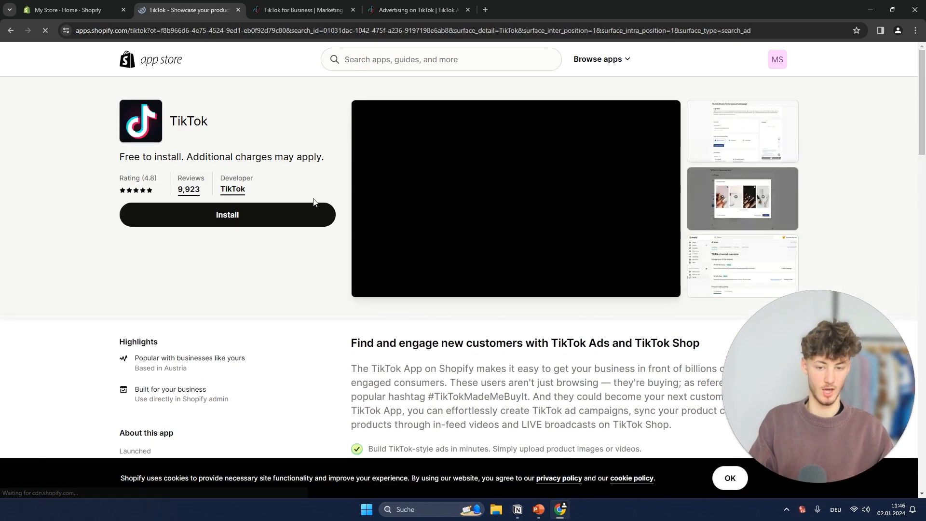
pyautogui.click(252, 230)
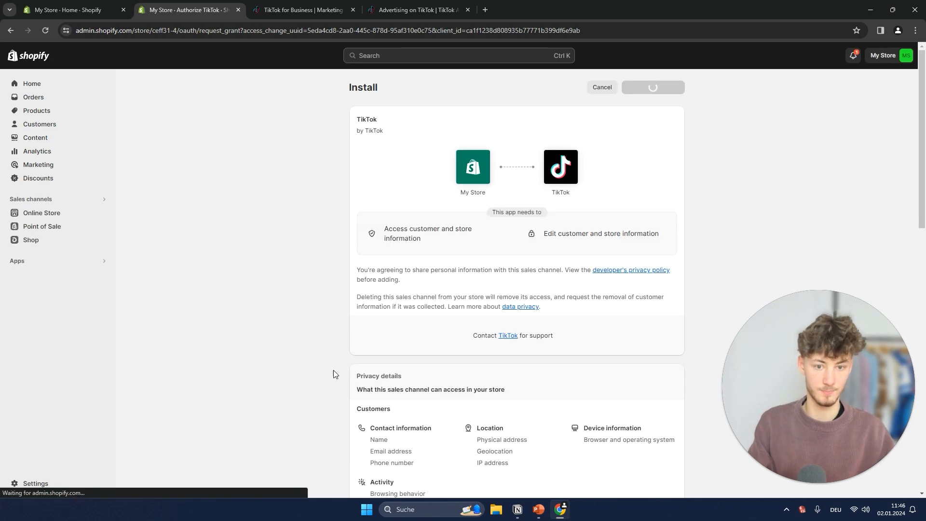
pyautogui.click(653, 87)
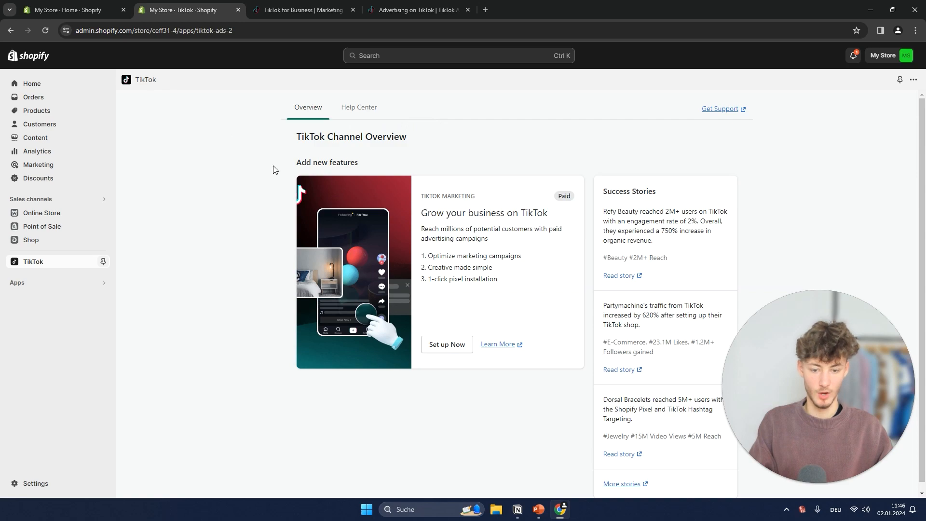
# Start the TikTok marketing setup and connect the TikTok For Business account to Shopify
pyautogui.click(440, 343)
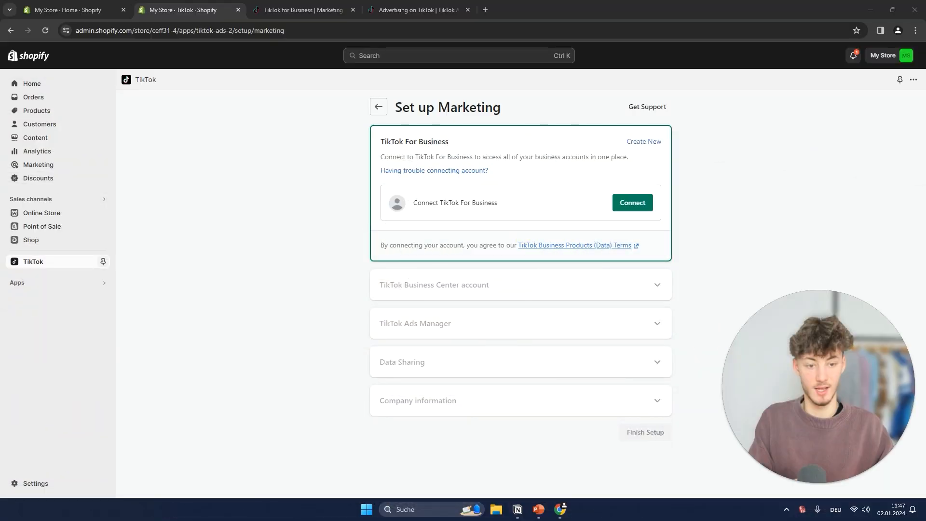
pyautogui.click(617, 209)
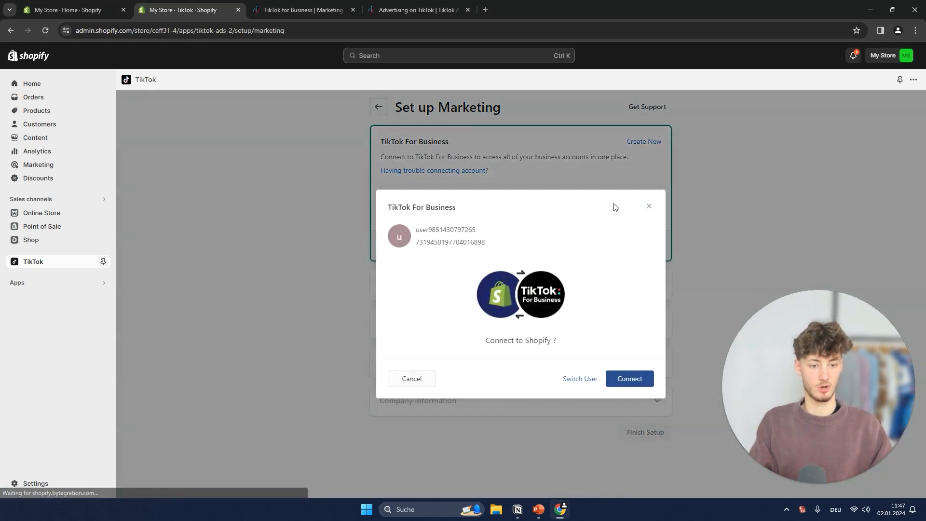
pyautogui.click(637, 378)
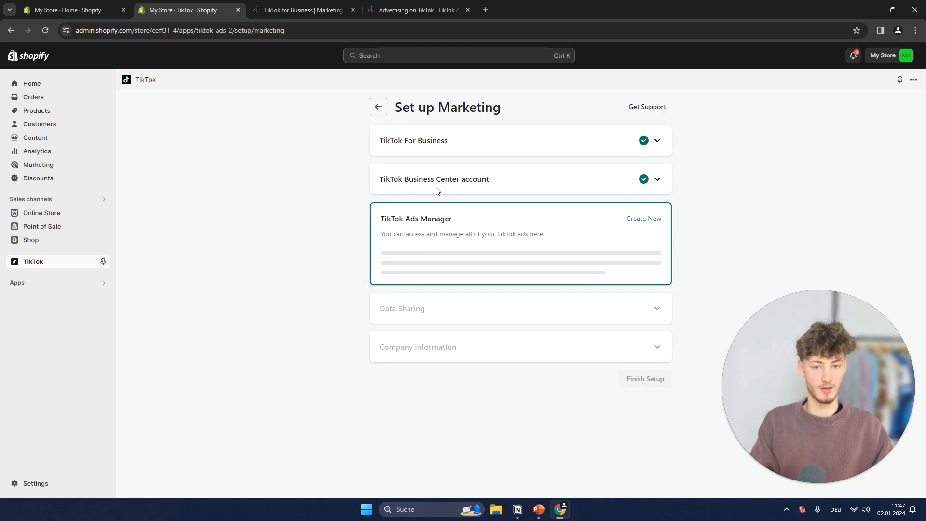
# Check the TikTok Business Center account section and connect the Krause Clothing0102 Ads Manager account
pyautogui.click(448, 178)
pyautogui.click(449, 180)
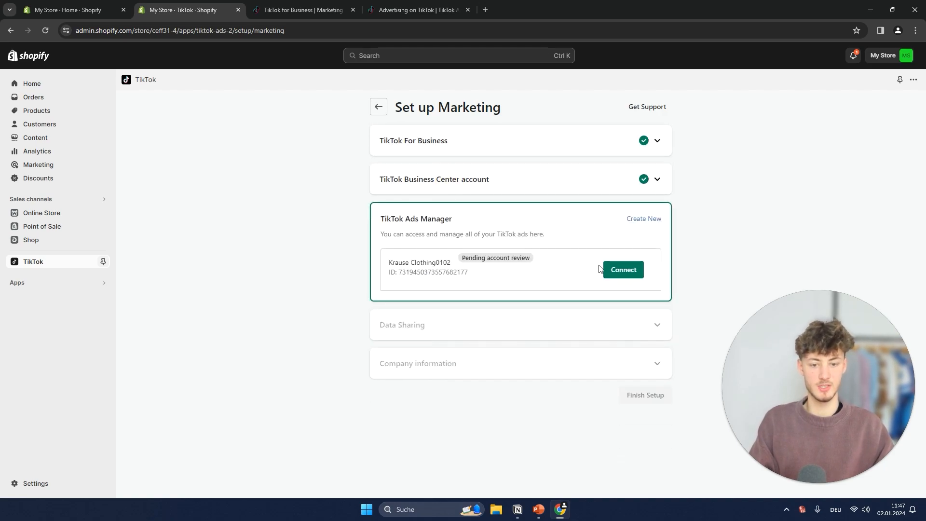
pyautogui.click(478, 255)
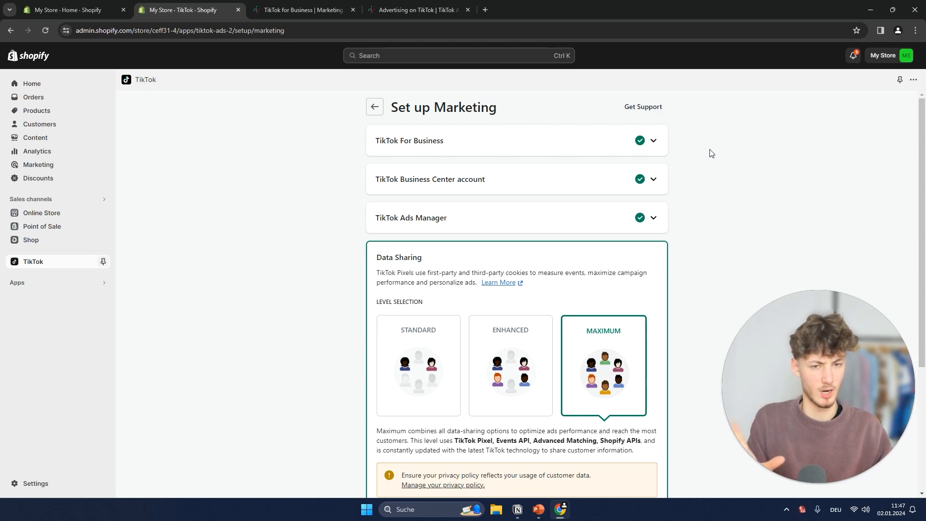
# Confirm data sharing at the Maximum level with the TikTok Pixel for Shopify, and finish the marketing setup
pyautogui.scroll(-2, 661, 232)
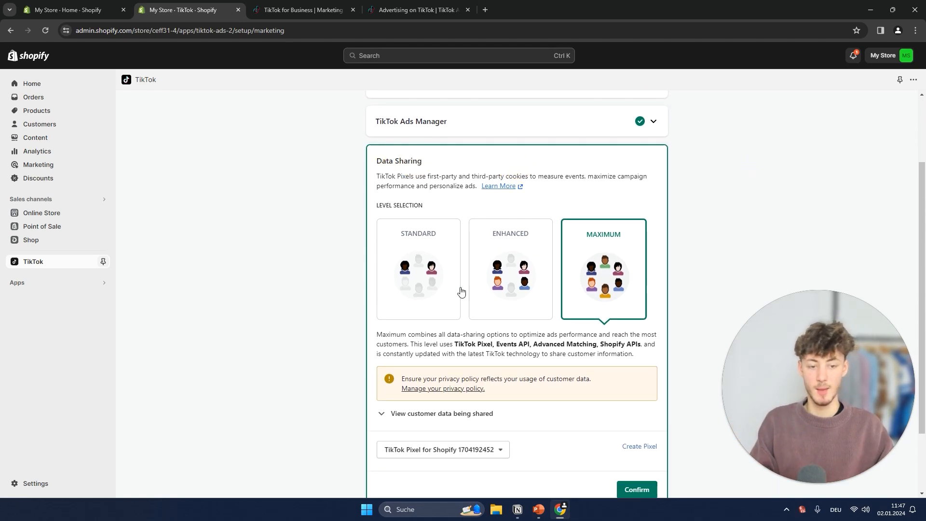
pyautogui.scroll(-1, 461, 291)
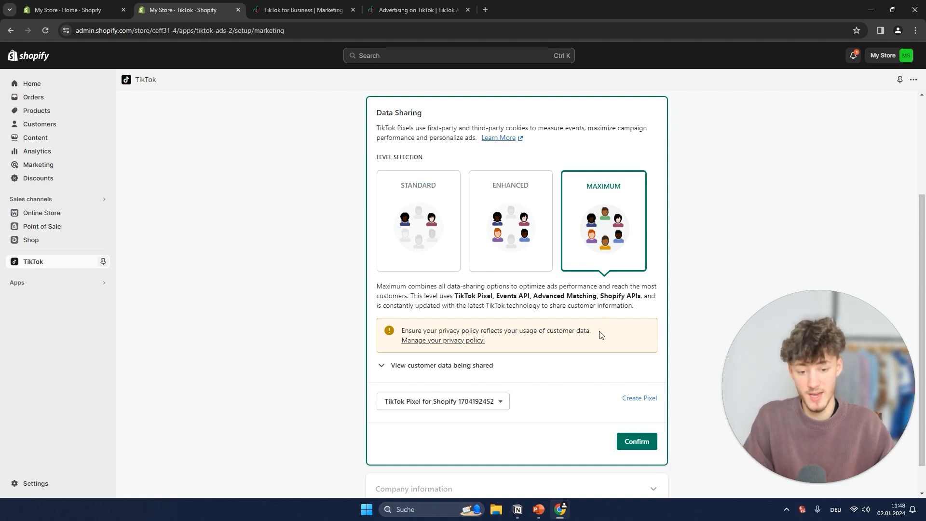
pyautogui.click(641, 443)
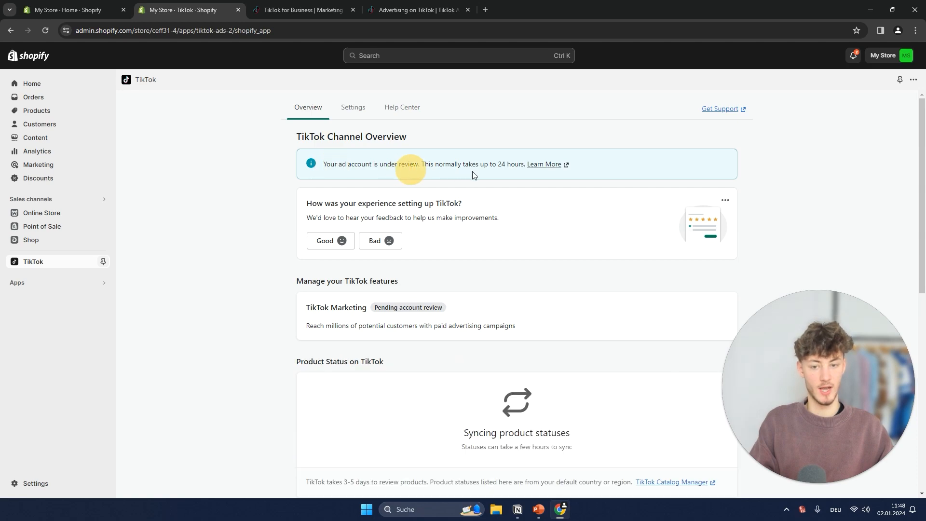
# Close the TikTok for Business homepage and return to the ad creation mode choice in TikTok Ads Manager
pyautogui.click(292, 6)
pyautogui.click(353, 10)
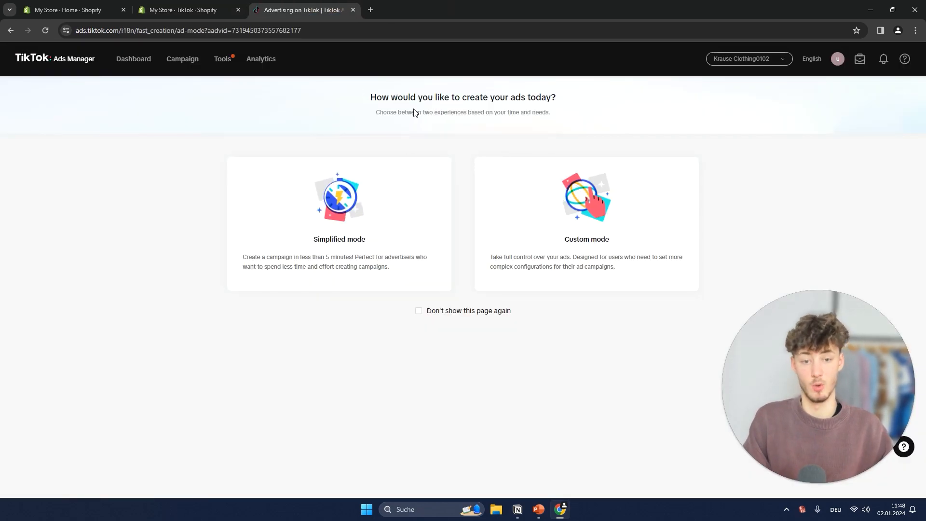
pyautogui.moveTo(841, 380); pyautogui.dragTo(640, 264)
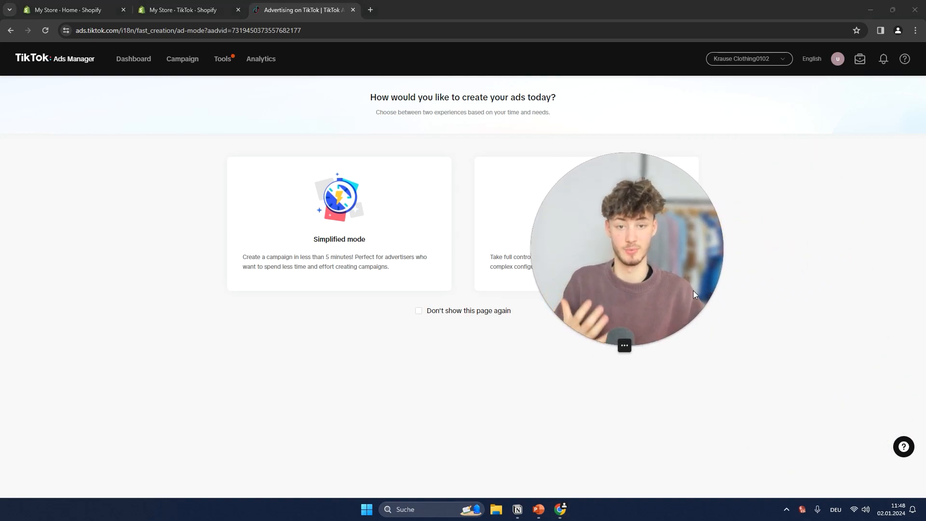
pyautogui.moveTo(648, 288); pyautogui.dragTo(554, 315)
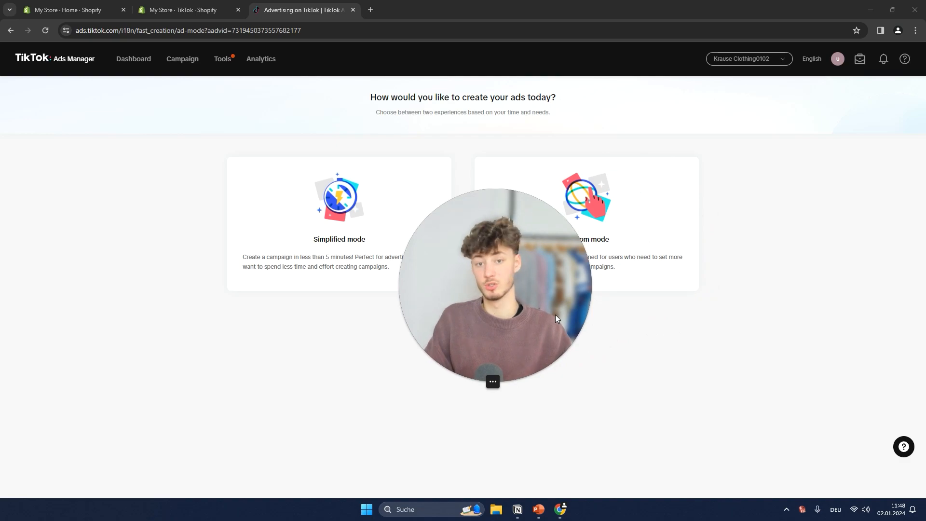